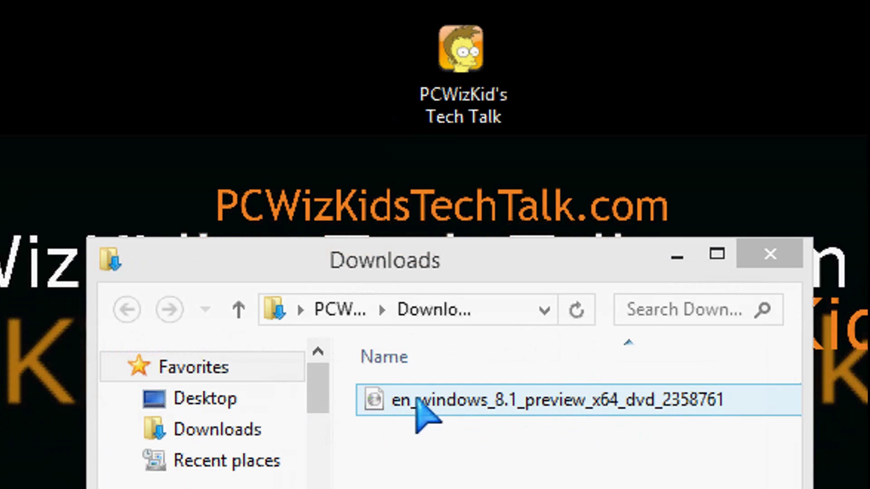
Step: Select the Windows 8.1 Preview ISO in Downloads and sort the files by name, descending
click(377, 436)
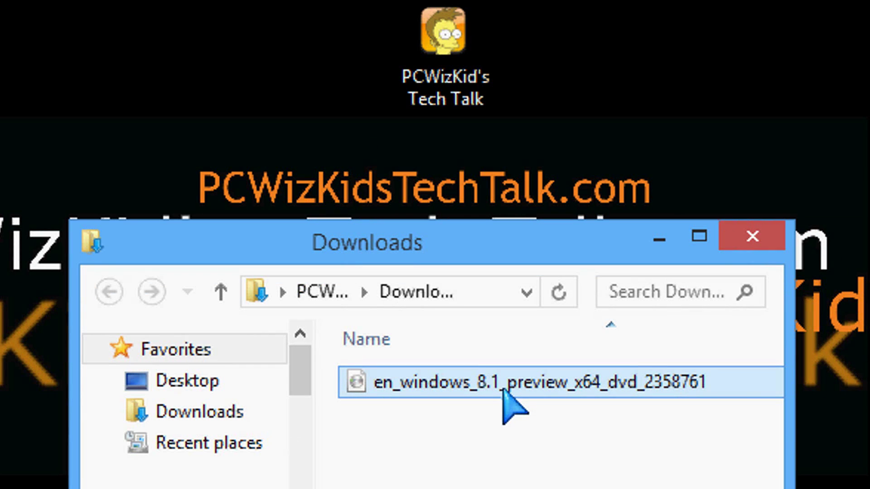
click(468, 335)
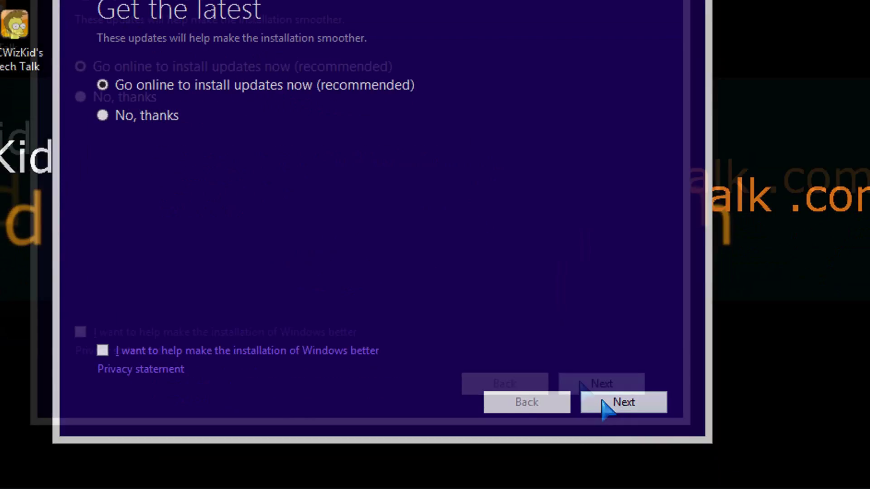
Step: Choose 'Go online to install updates now' and continue Windows Setup
click(701, 477)
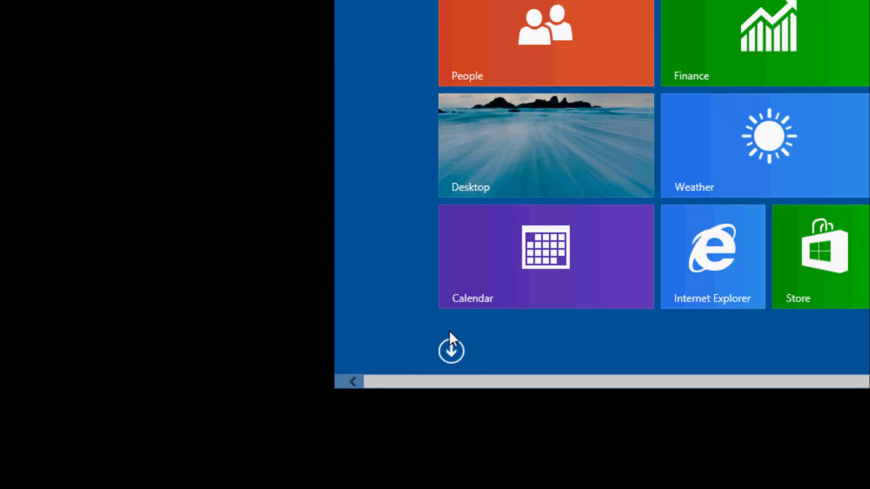
mouse_move(336, 386)
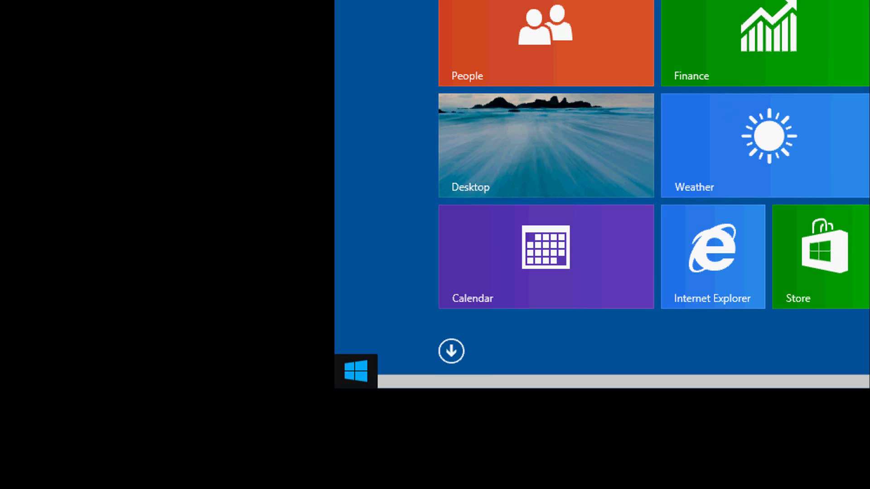
right_click(347, 384)
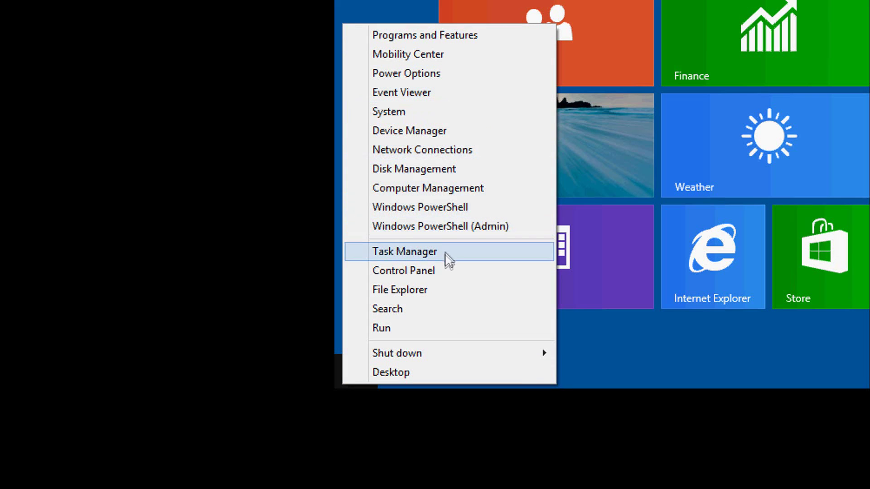
mouse_move(443, 349)
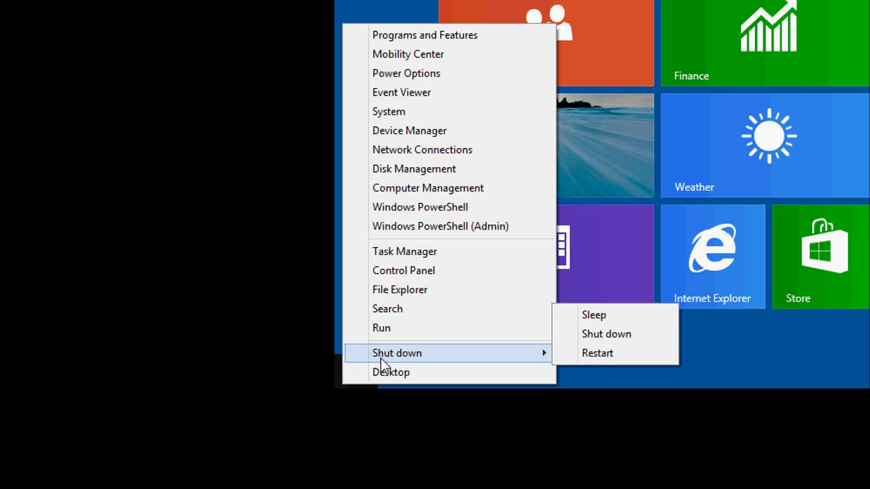
click(388, 373)
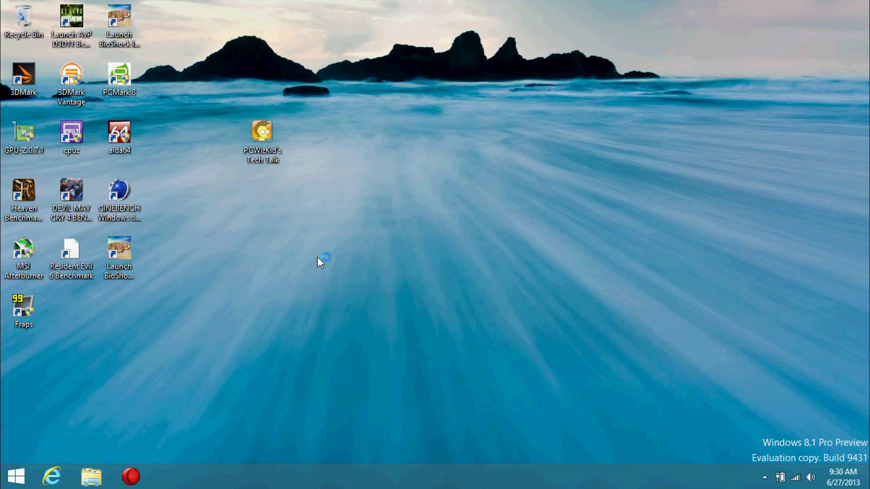
key(super)
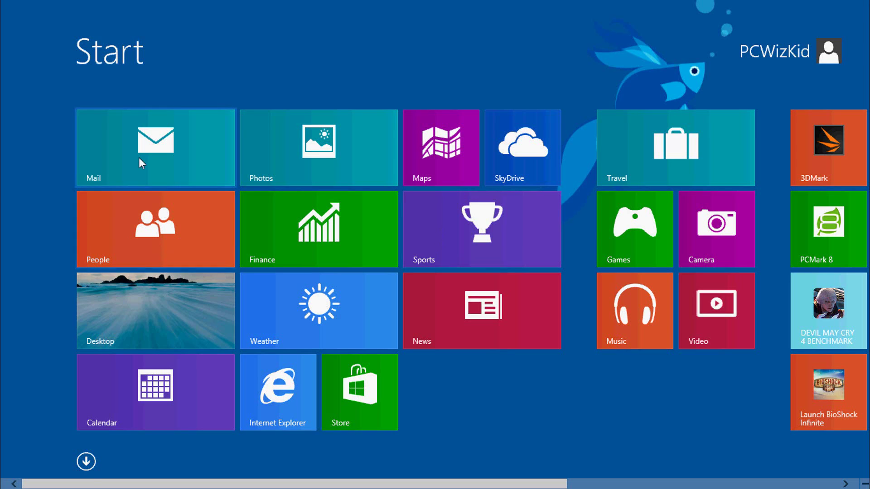
click(86, 462)
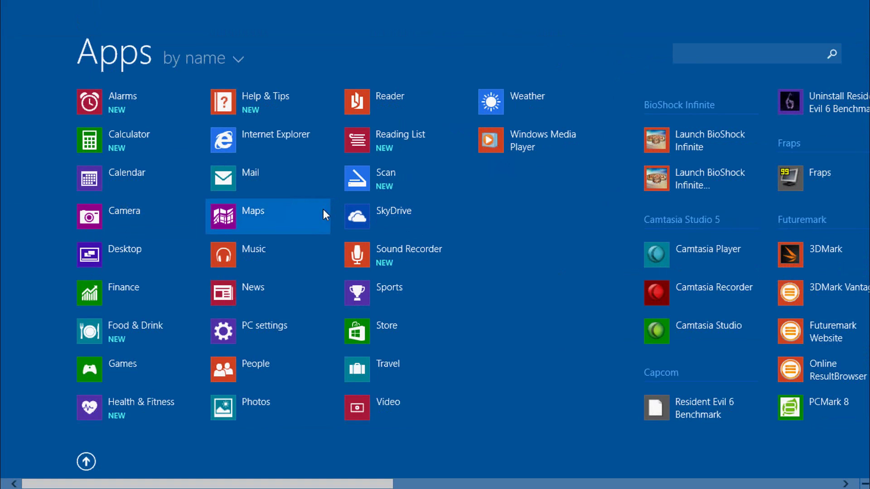
click(236, 56)
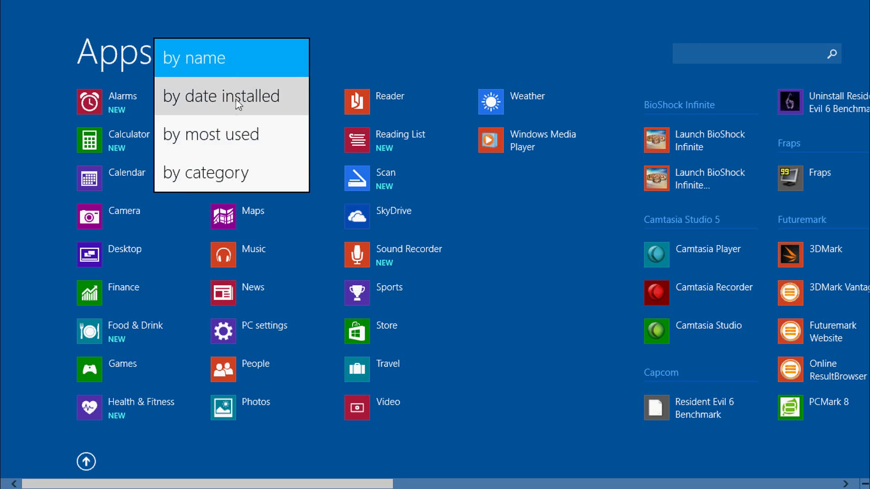
click(233, 175)
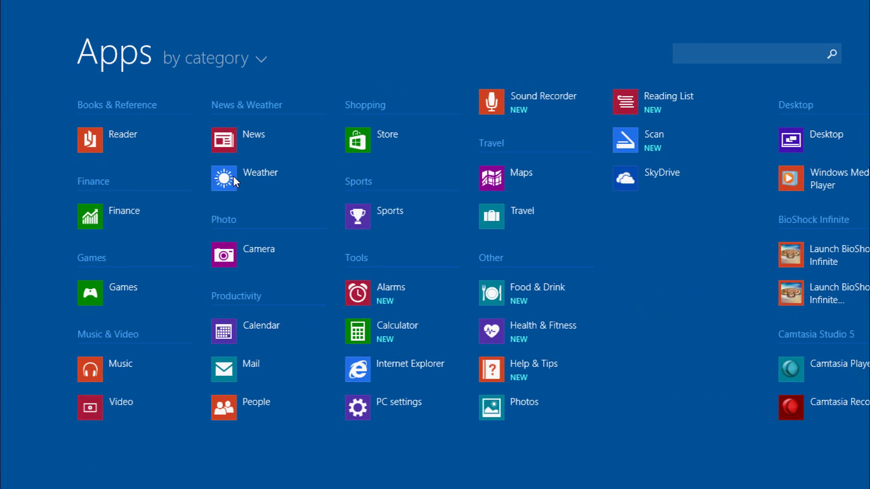
click(232, 62)
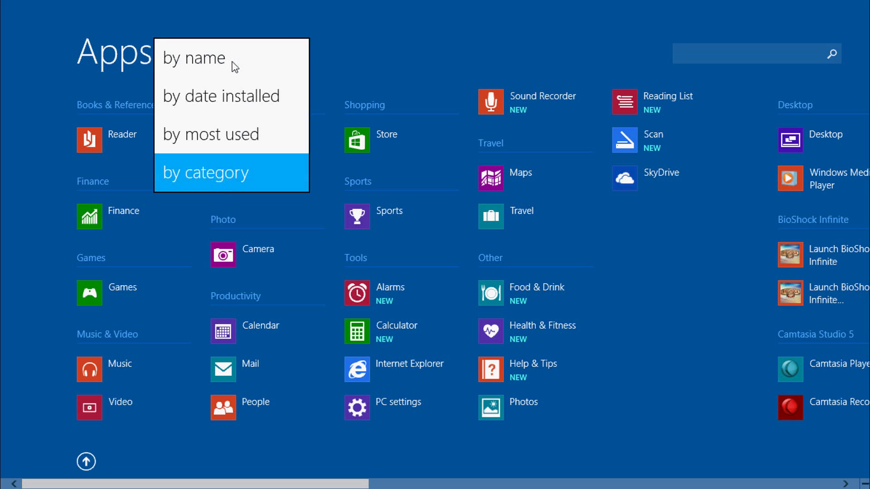
click(193, 64)
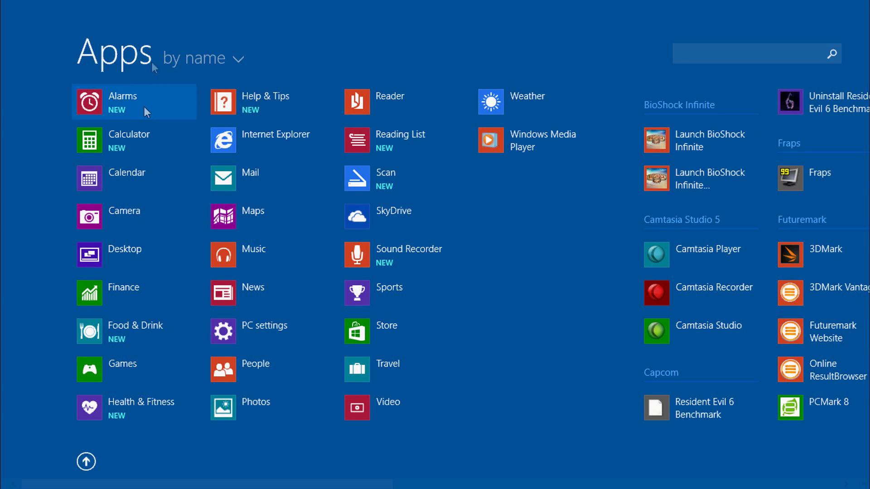
click(86, 462)
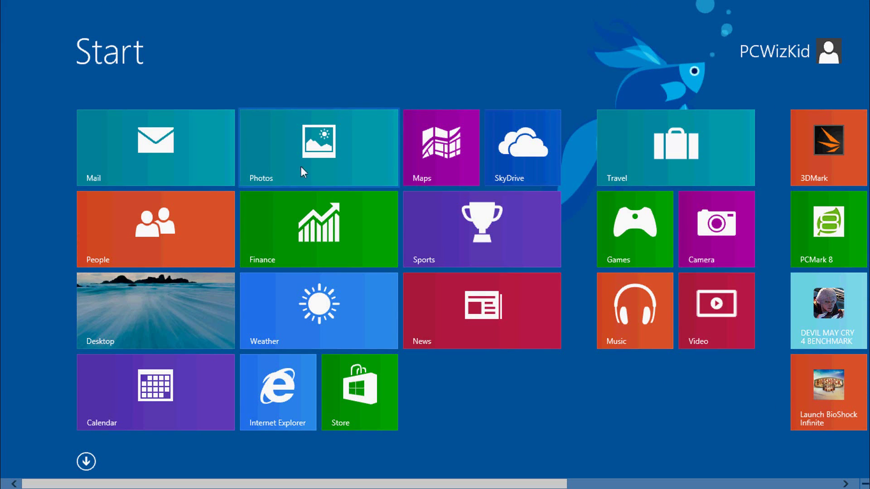
Step: Resize the News tile on the Start screen from wide to Small
drag(519, 487, 333, 473)
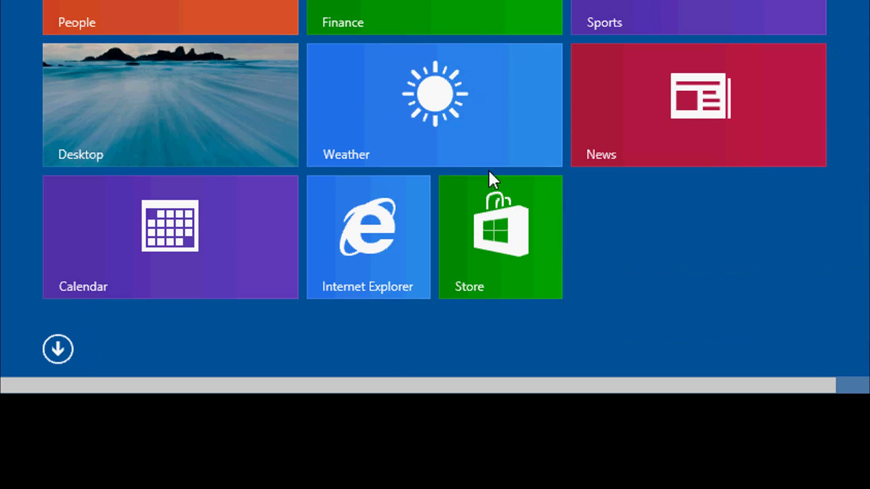
right_click(506, 295)
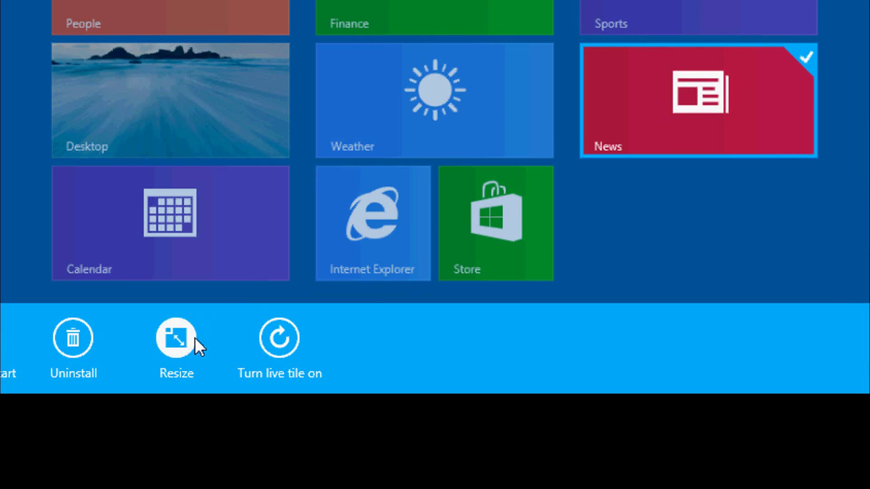
click(178, 337)
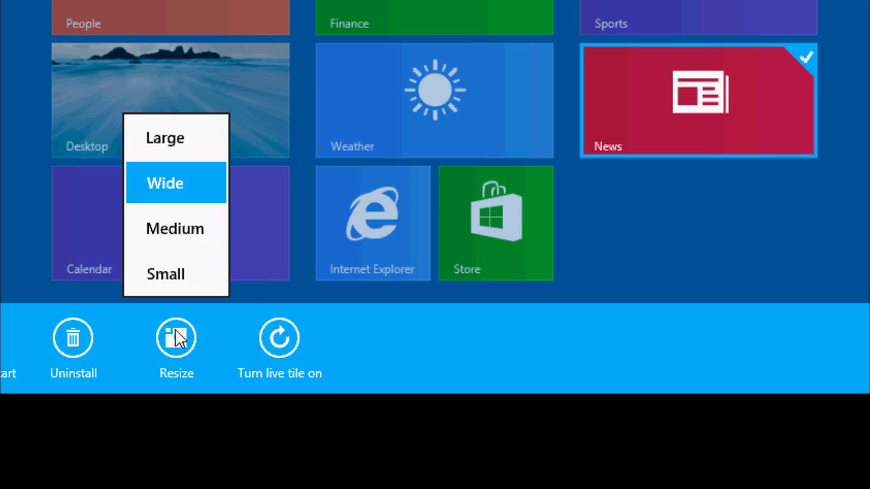
click(177, 284)
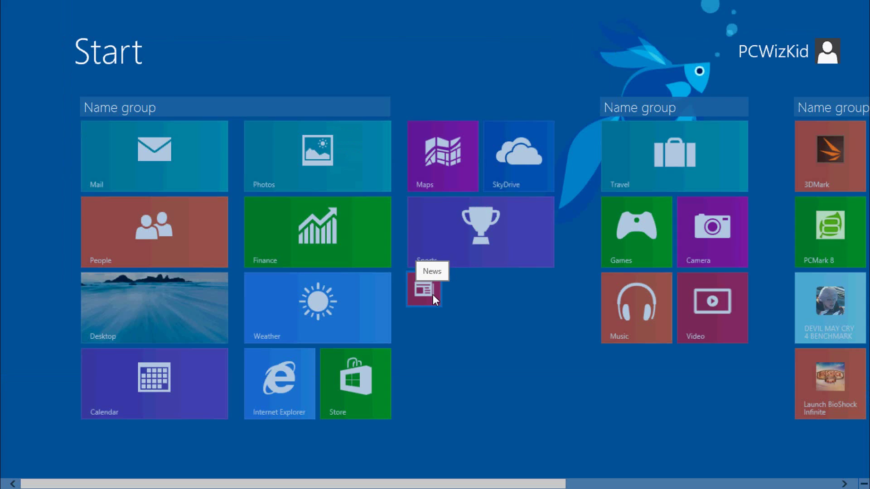
Step: Resize the Sports tile to Small
right_click(471, 251)
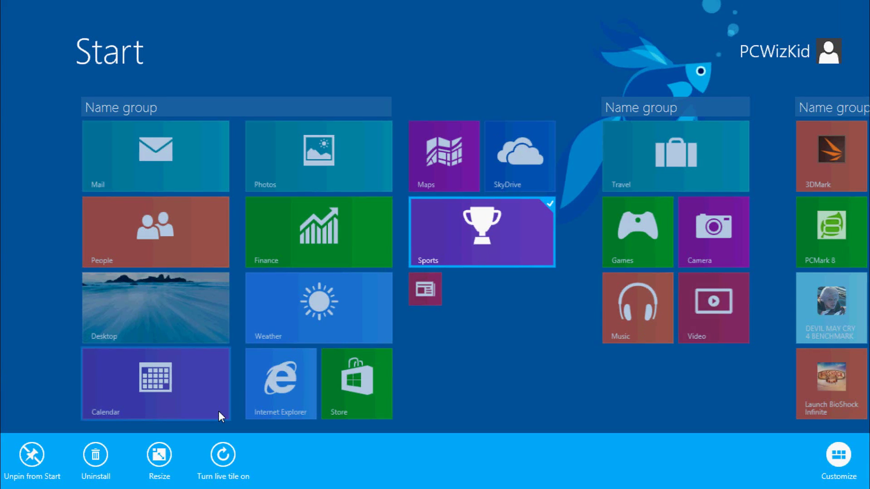
click(159, 455)
click(163, 413)
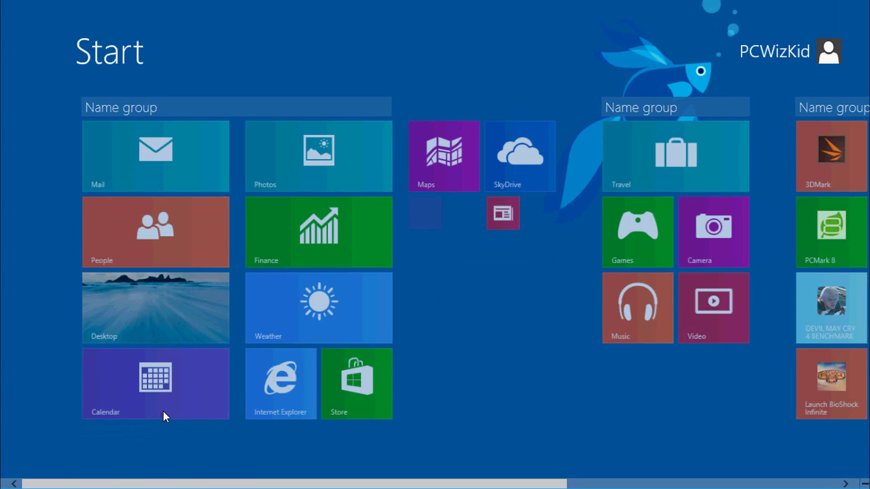
click(536, 222)
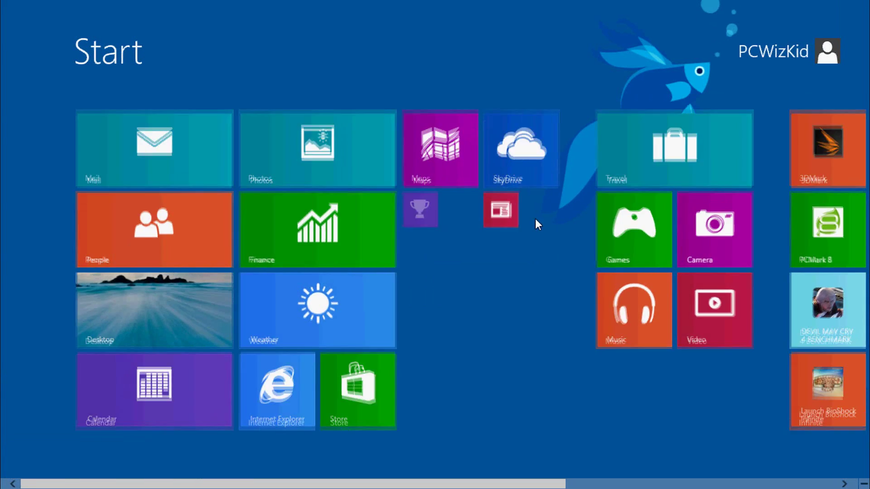
Step: Move News beside Maps, drag both small tiles below Music and Video, and reposition SkyDrive
drag(509, 206, 441, 210)
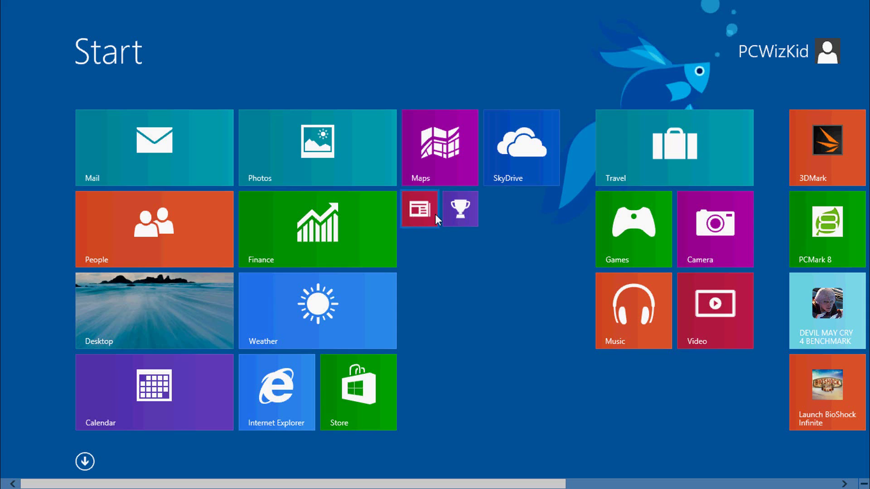
right_click(452, 214)
right_click(423, 214)
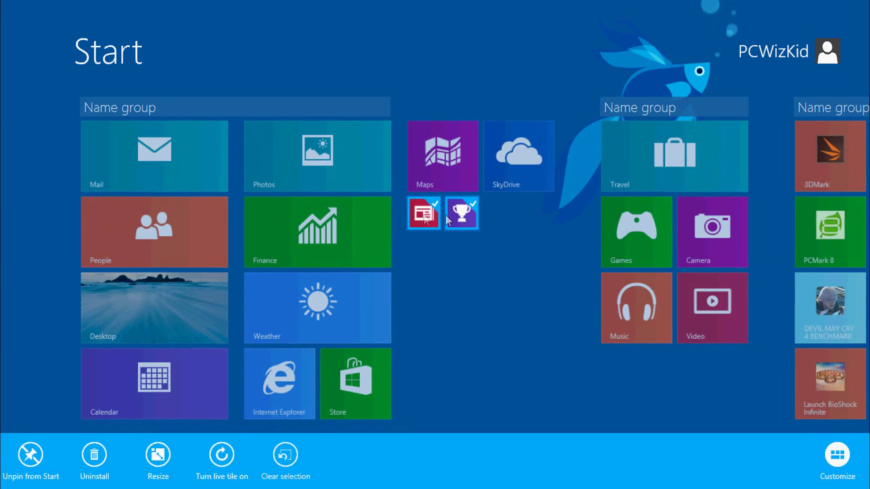
drag(456, 221, 621, 385)
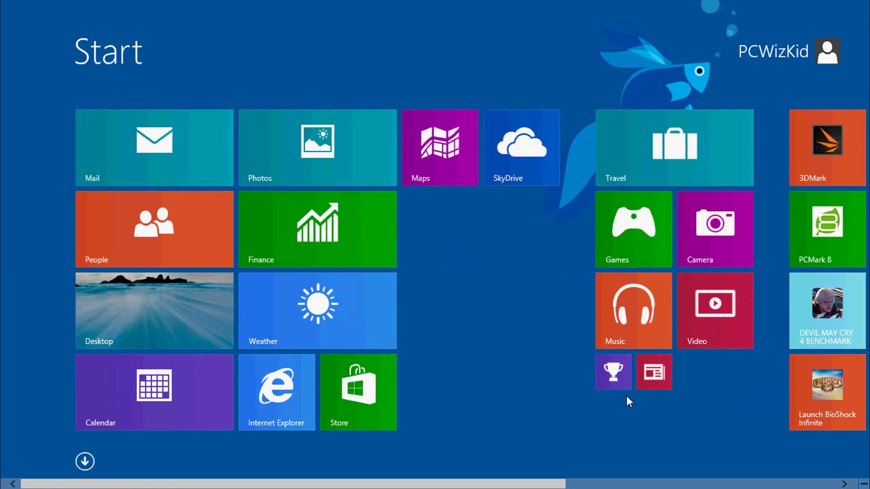
drag(500, 182, 407, 265)
mouse_move(866, 486)
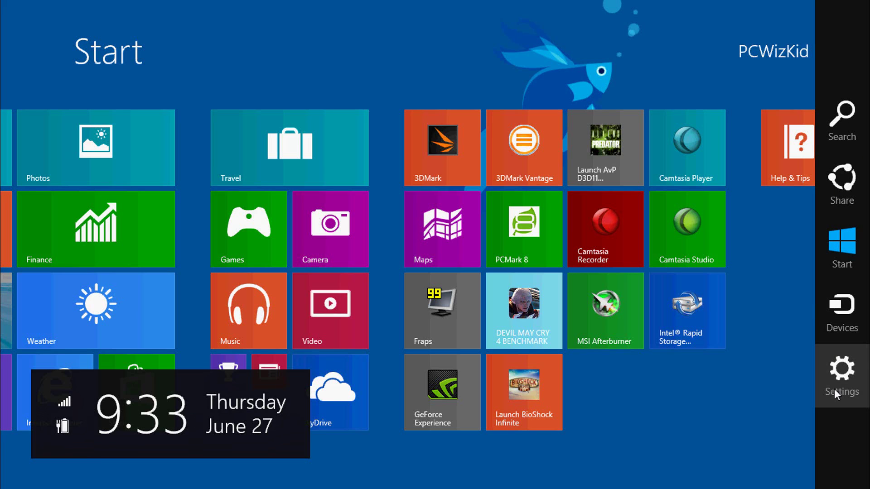
Step: Search Settings for 'lock screen settings' and open the Lock screen settings result
key(super+s)
click(731, 61)
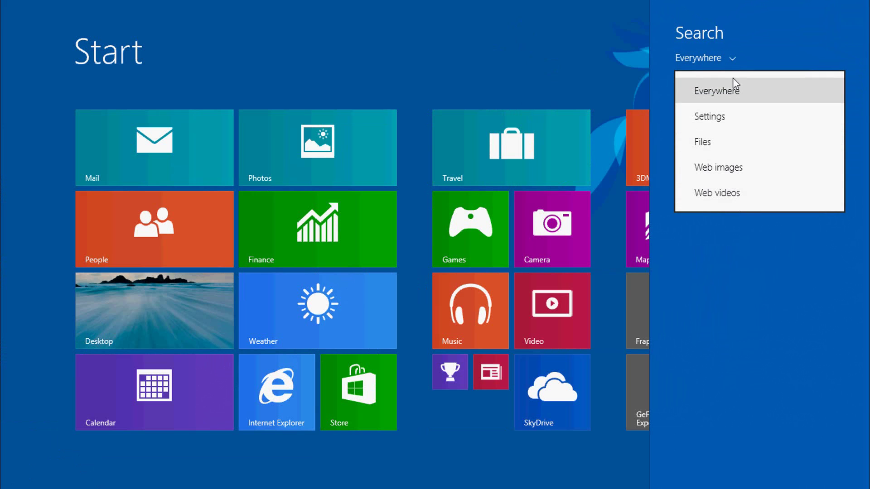
click(718, 119)
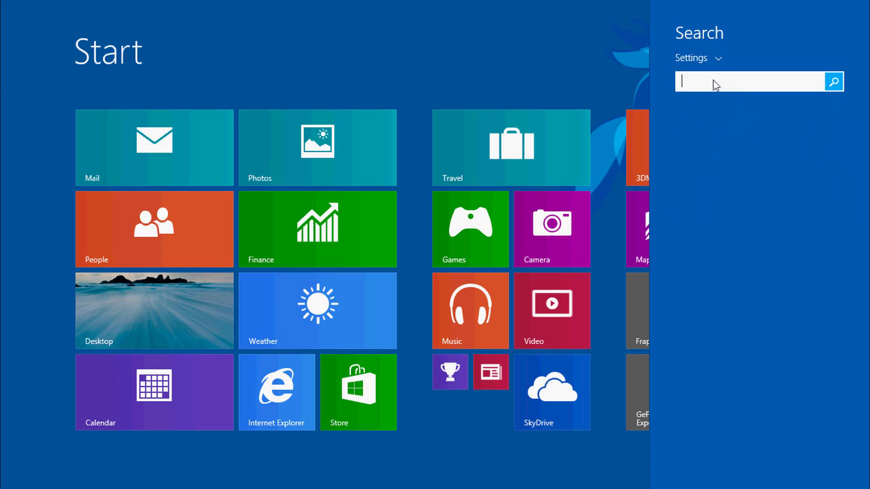
text(lock )
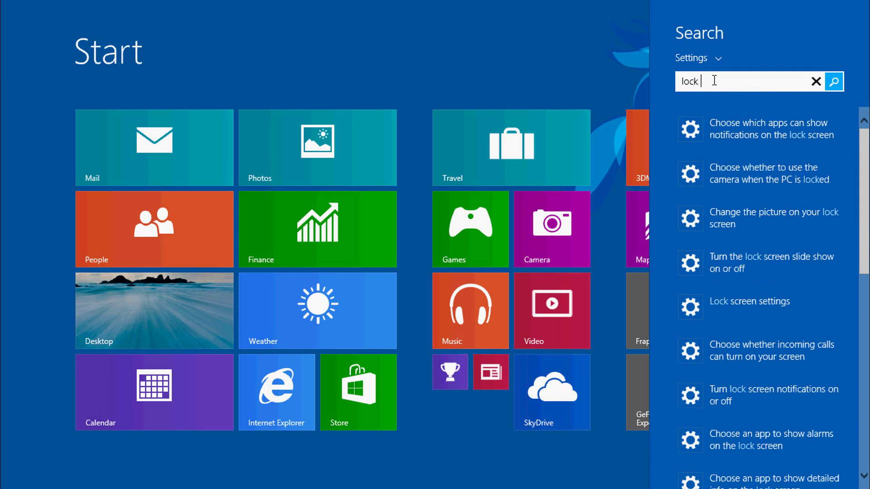
text(screen settings)
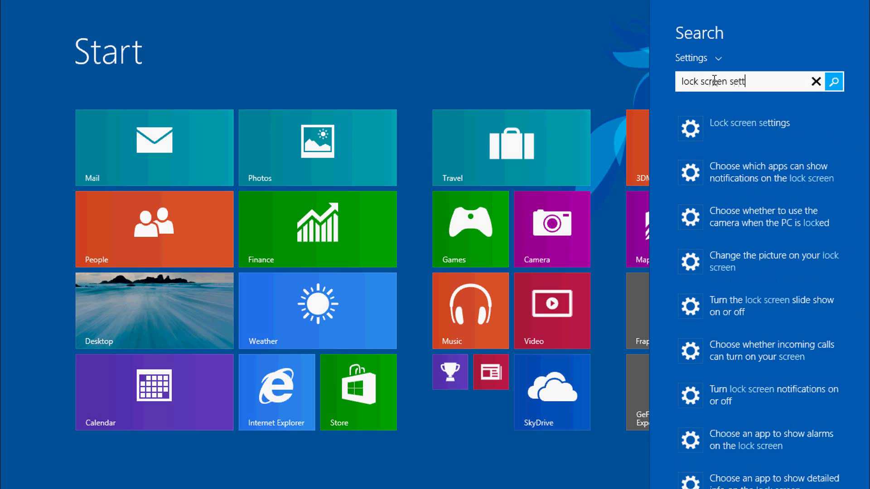
click(740, 126)
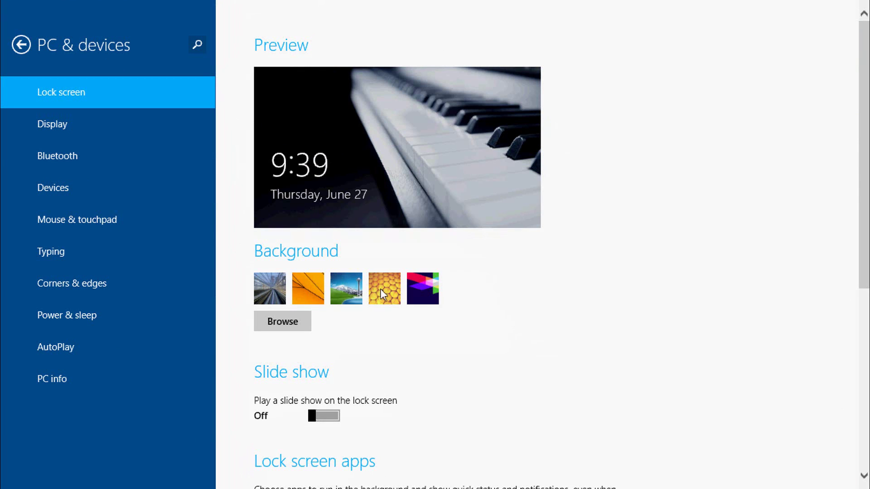
Step: Use the purple geometric picture as the lock screen background and turn Slide show on
click(422, 292)
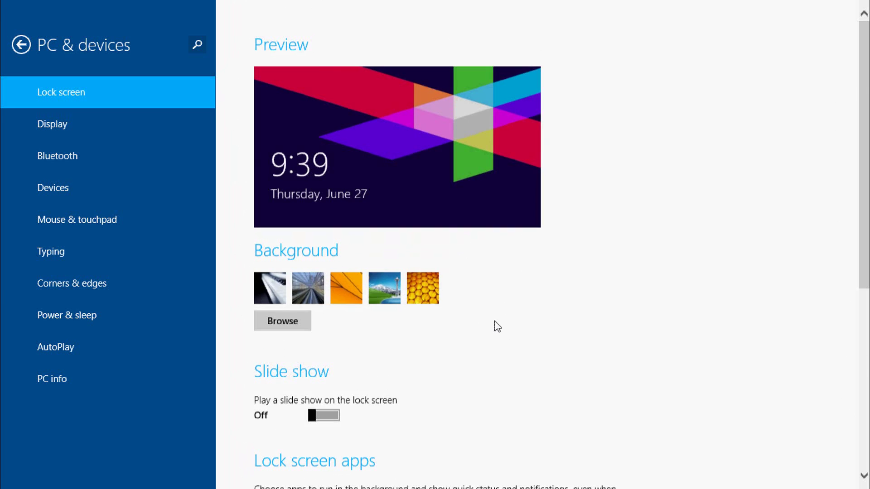
scroll(495, 326, down, 3)
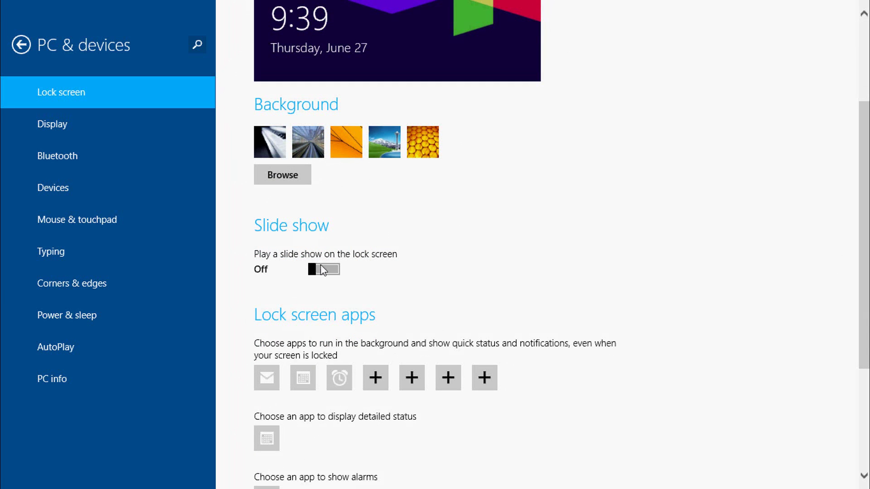
click(316, 271)
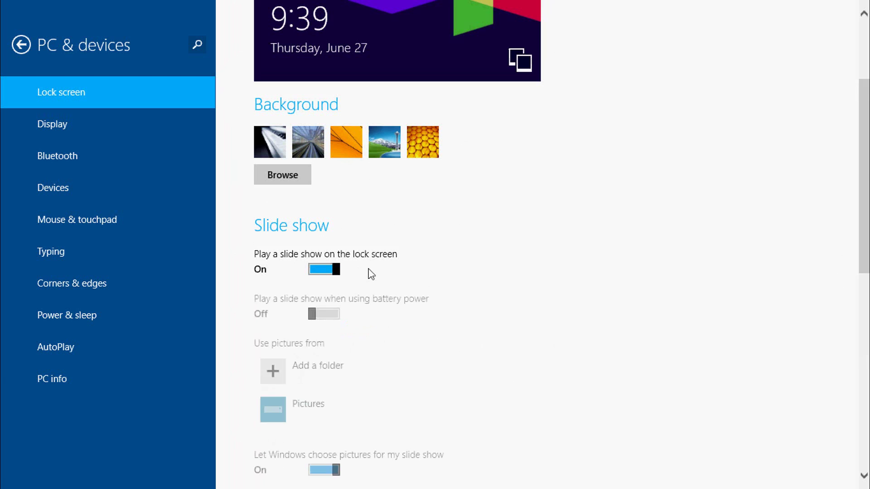
Step: Scroll through the remaining lock screen options, then go to the Display page
scroll(501, 330, down, 4)
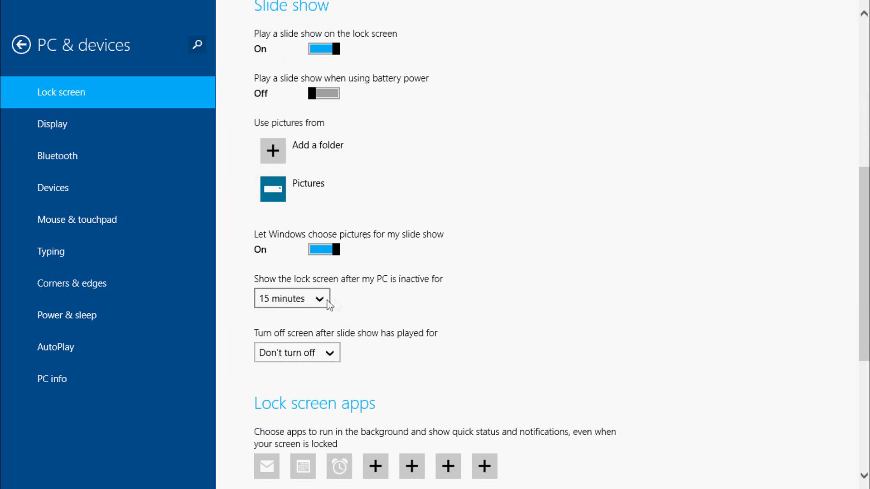
scroll(351, 333, down, 3)
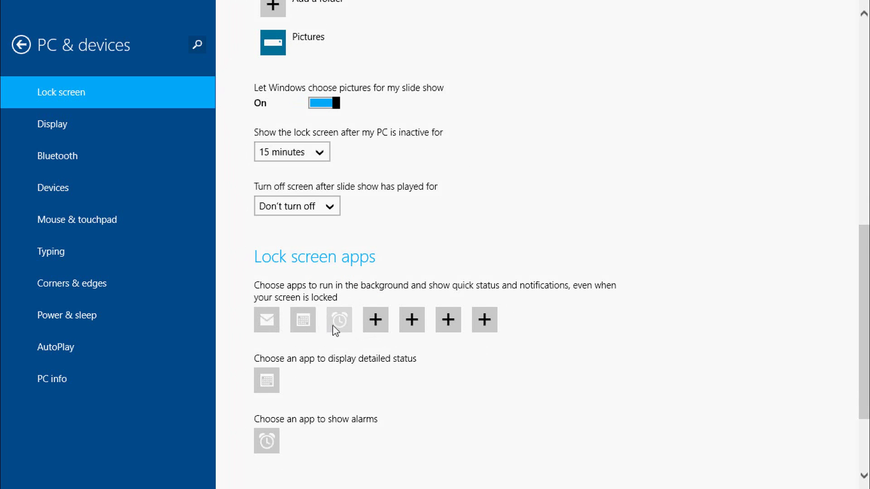
scroll(333, 327, down, 2)
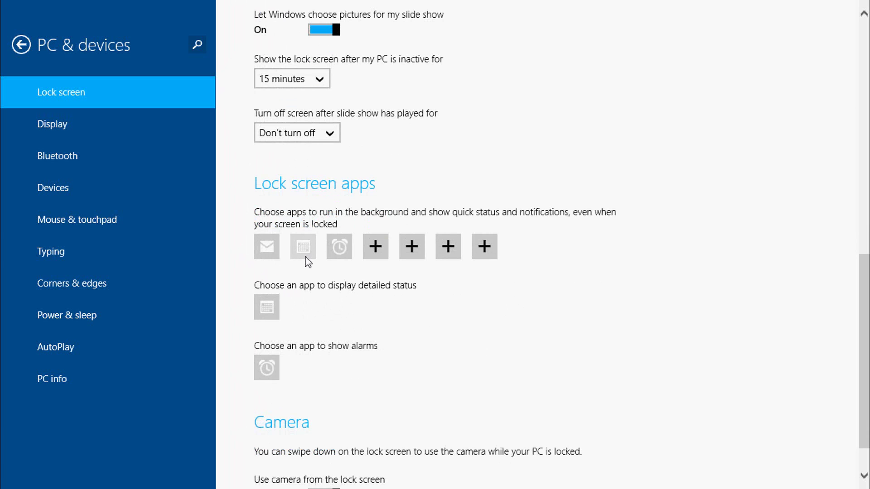
scroll(319, 295, down, 1)
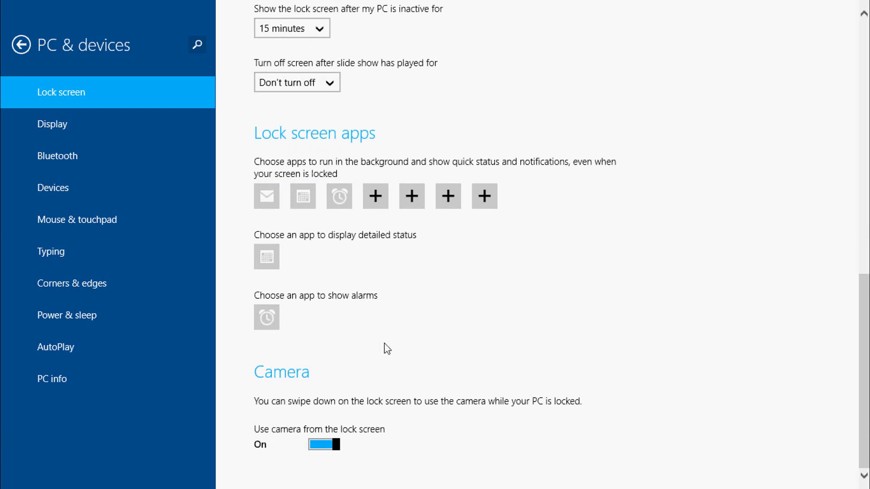
scroll(345, 328, up, 10)
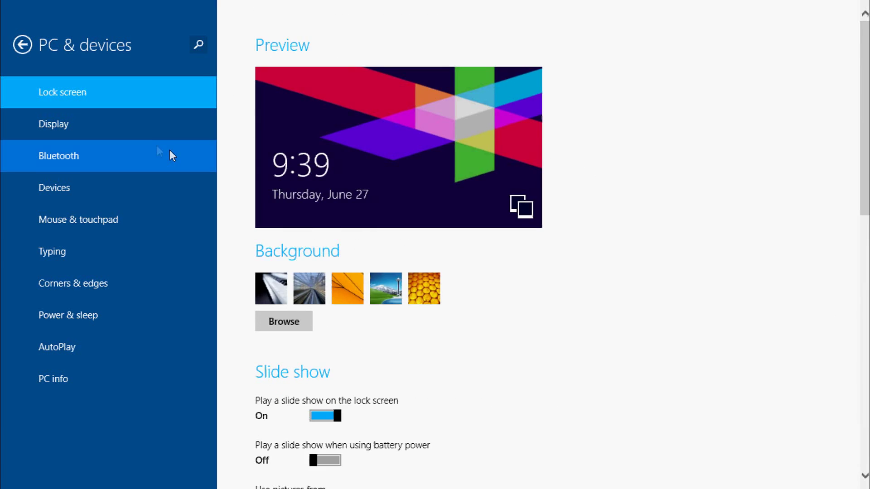
click(145, 127)
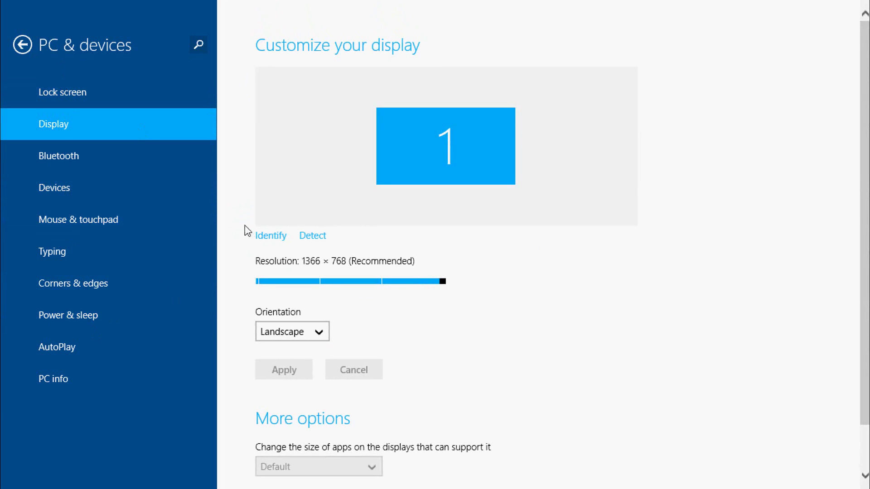
Step: View Devices, Mouse & touchpad, Typing, Corners & edges, Power & sleep, AutoPlay and PC info in turn
scroll(244, 229, down, 1)
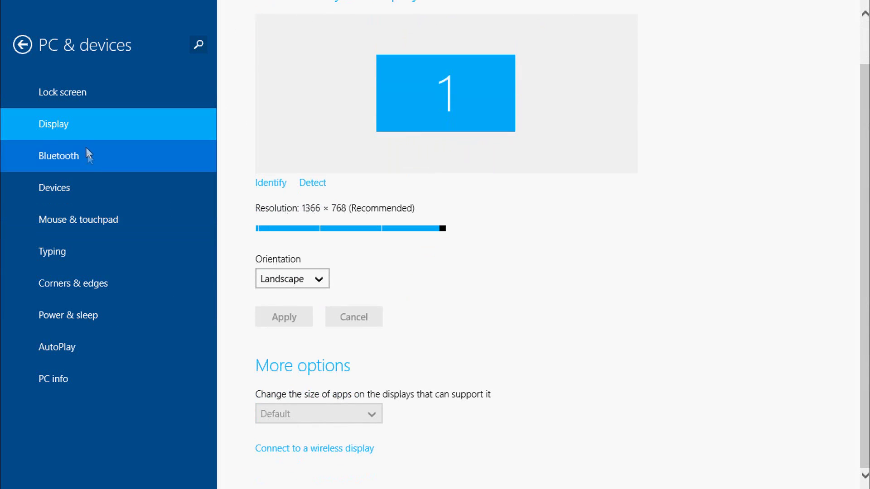
click(90, 183)
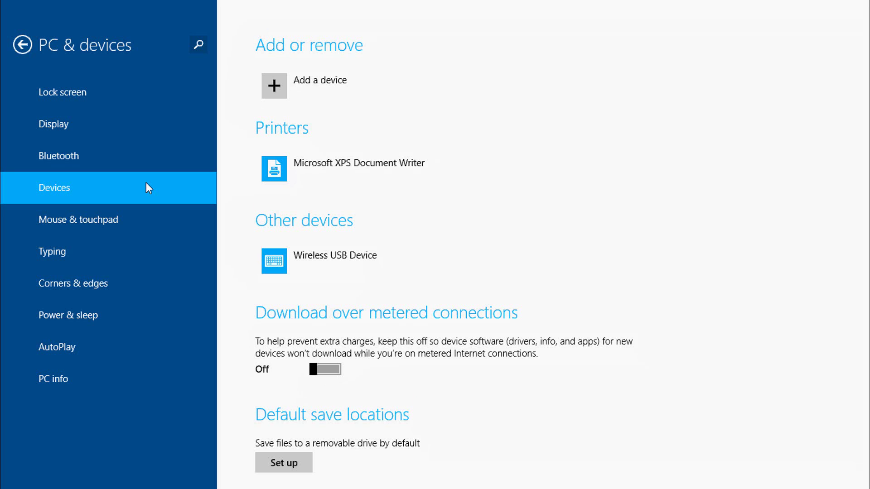
click(136, 215)
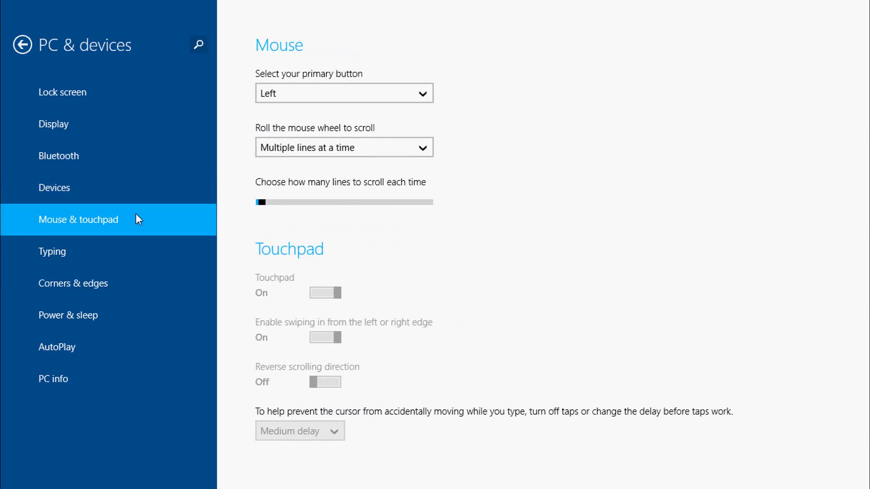
click(131, 246)
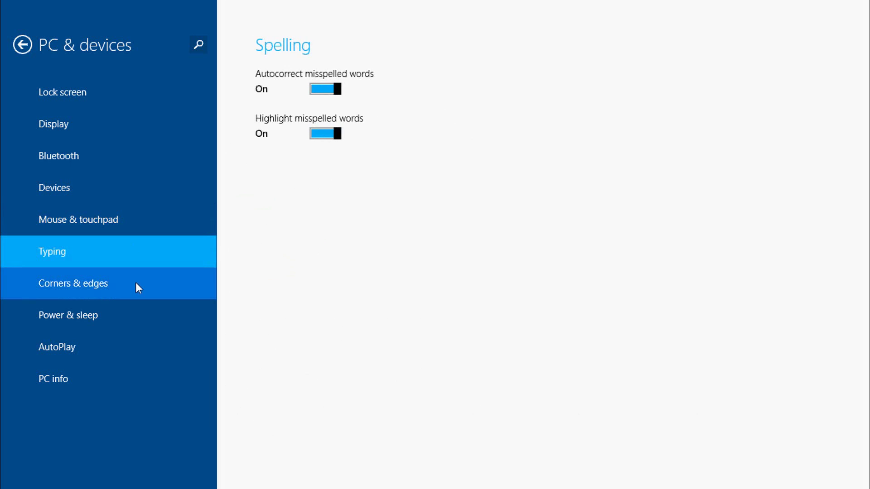
click(135, 285)
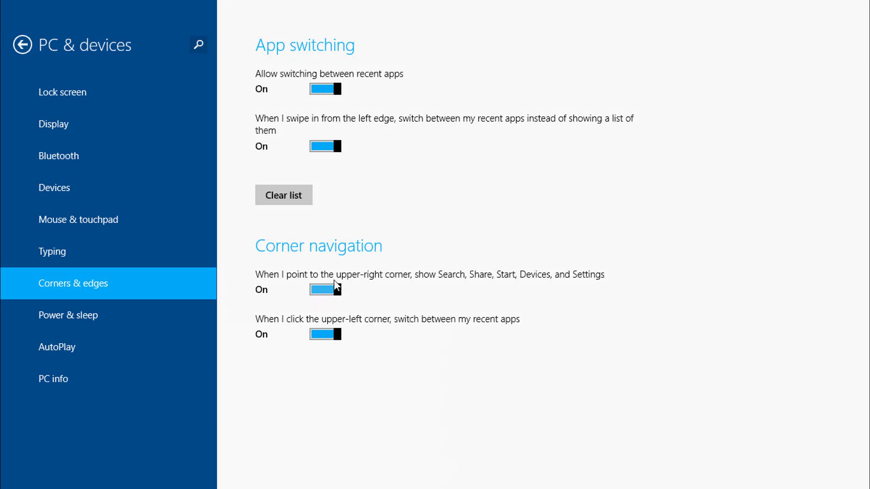
click(158, 315)
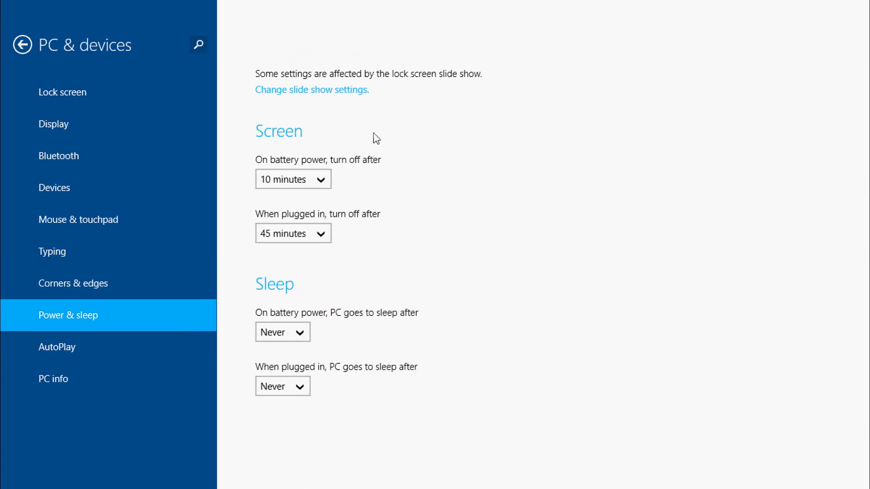
click(165, 355)
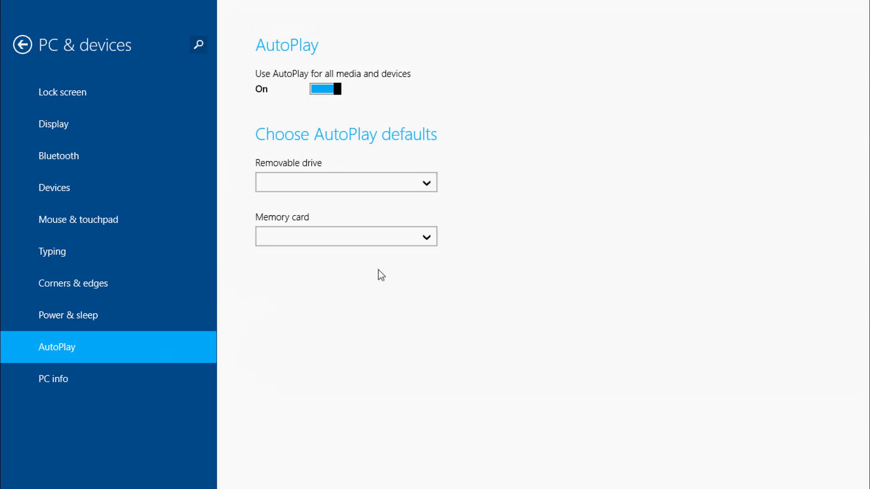
click(189, 369)
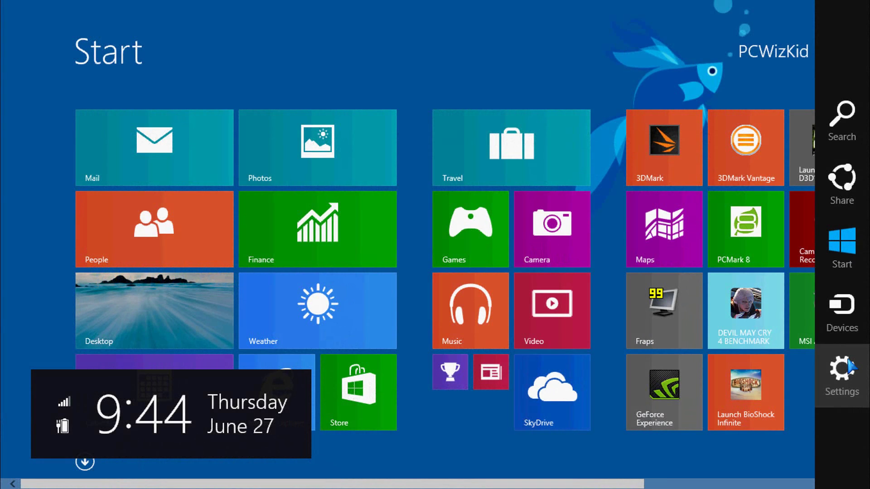
Step: Give the Start screen the night-sky background pattern with a deep blue background colour
click(849, 366)
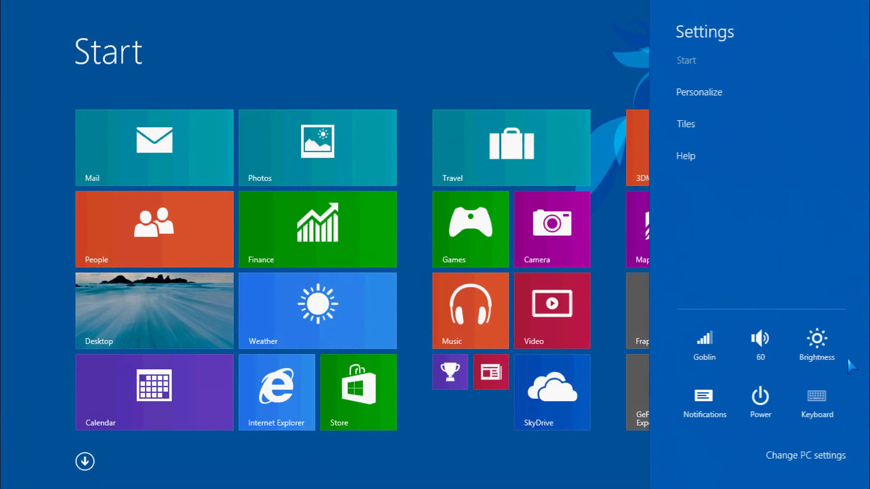
click(712, 93)
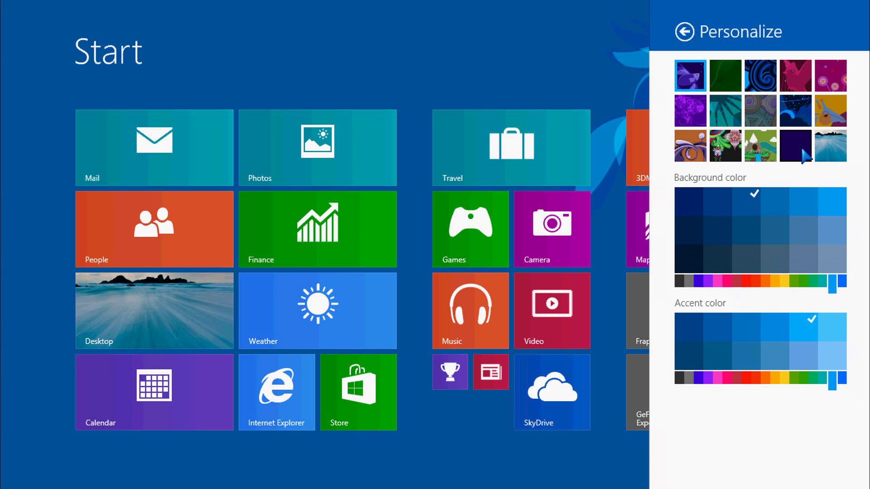
click(801, 119)
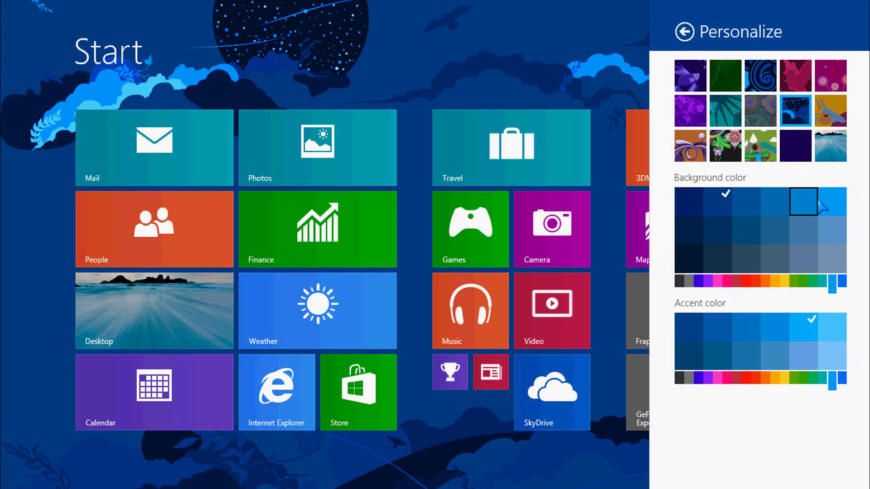
click(817, 204)
click(775, 203)
click(747, 230)
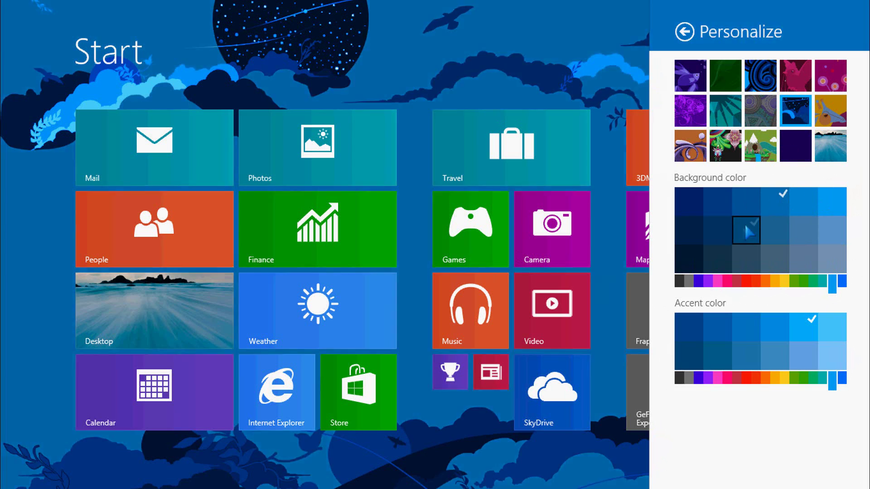
click(712, 240)
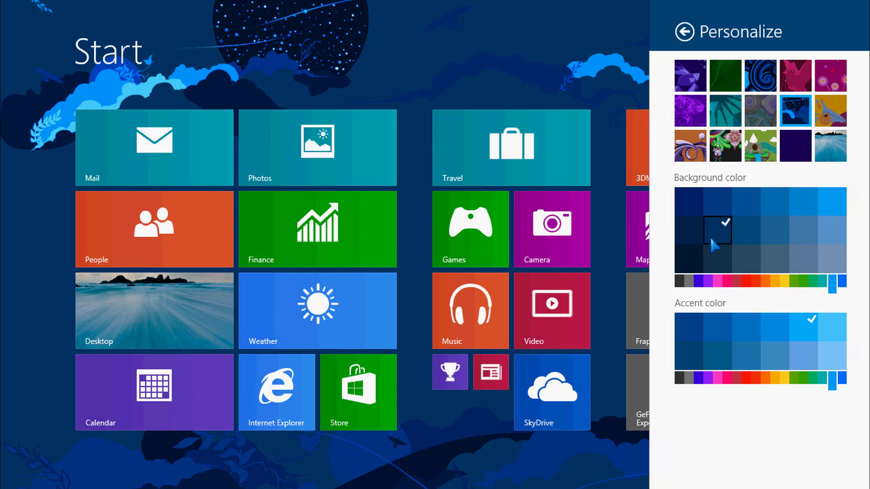
Step: Pick a darker blue accent colour and close the Settings pane
click(721, 329)
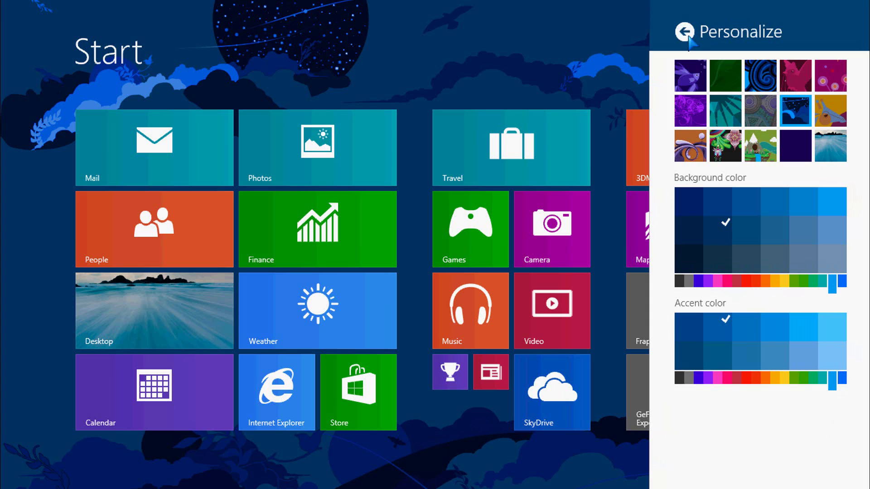
click(685, 32)
click(490, 47)
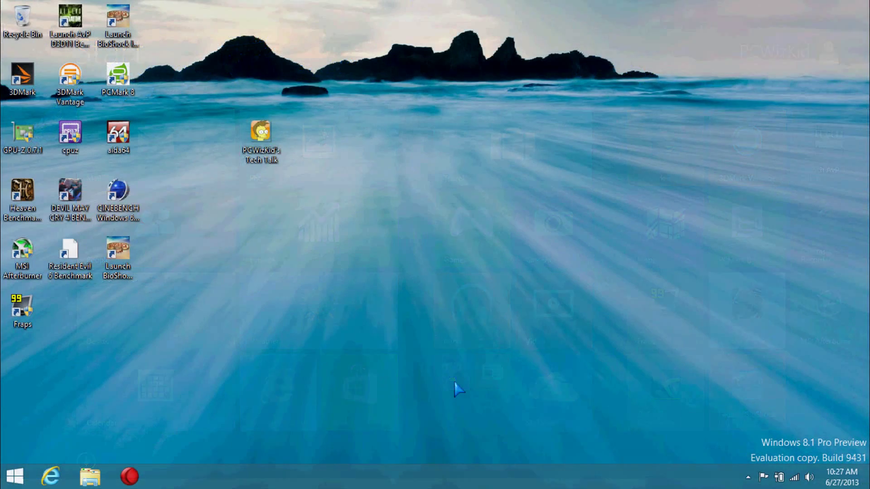
Step: In Taskbar and Navigation properties, make sign-in go to the desktop and apply the changes
right_click(348, 476)
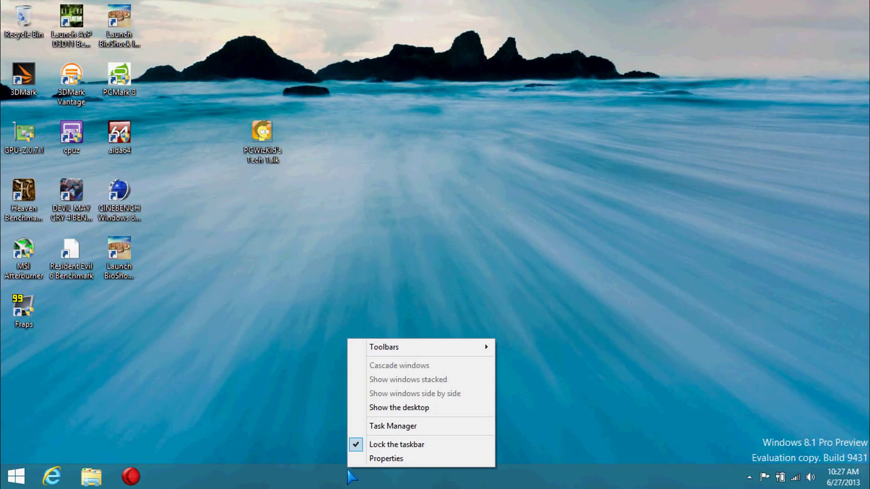
click(410, 459)
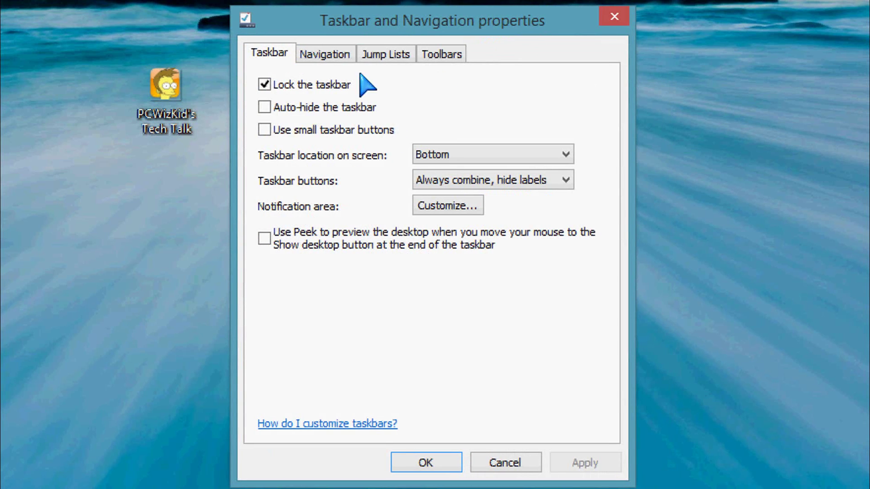
click(335, 56)
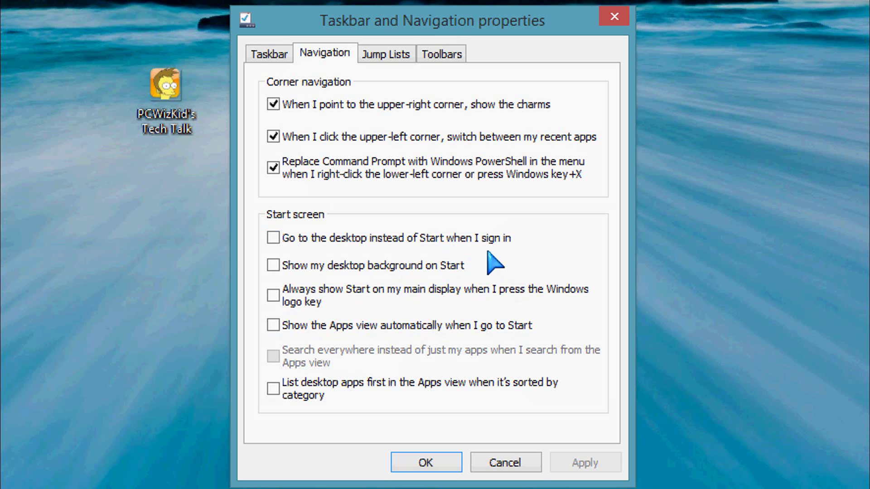
click(273, 237)
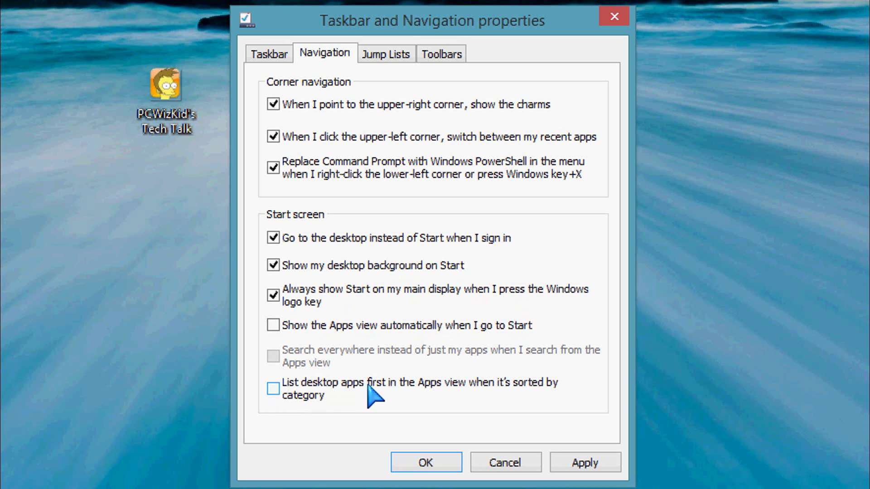
click(578, 461)
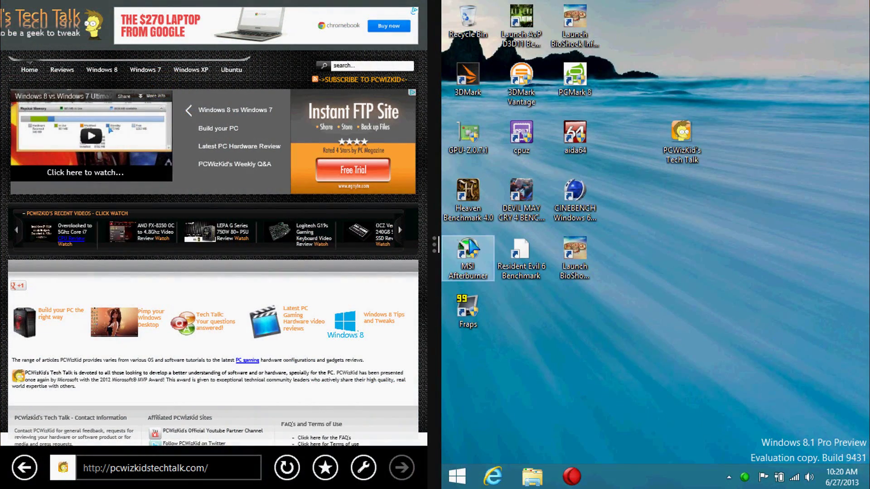
Step: Resize the browser split and snap Xbox Video into the right half beside the browser
drag(436, 251, 291, 247)
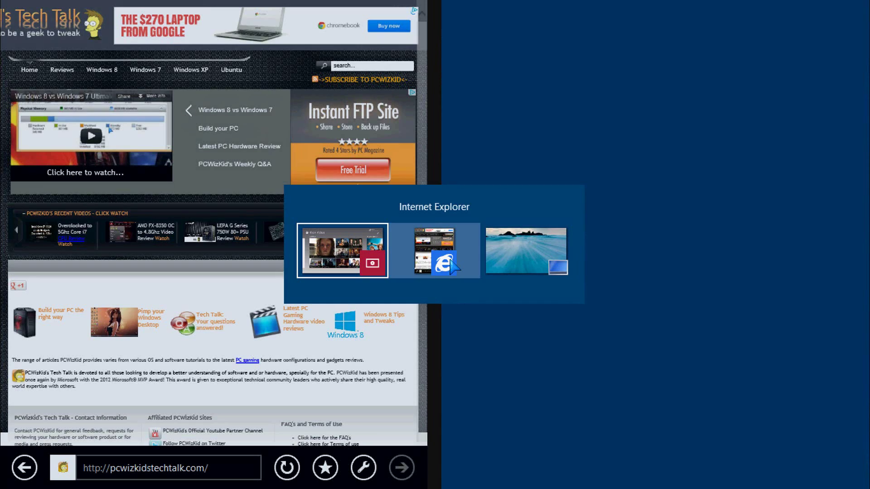
click(451, 265)
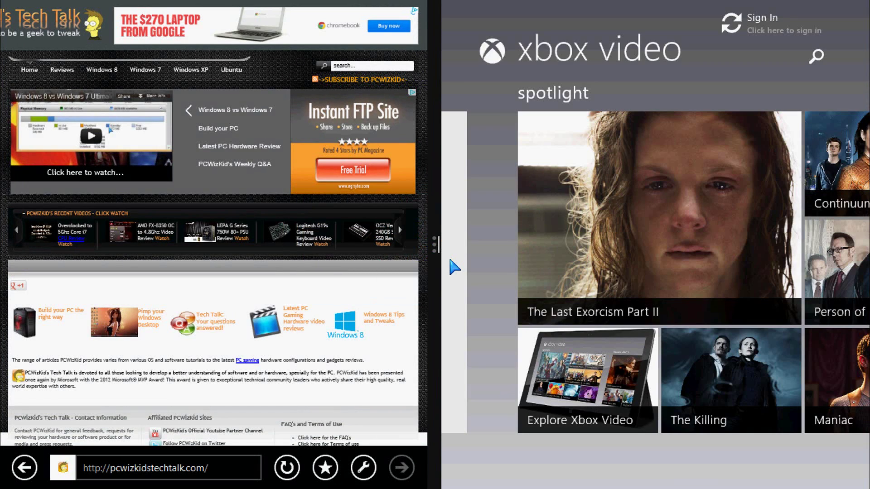
drag(553, 6, 4, 176)
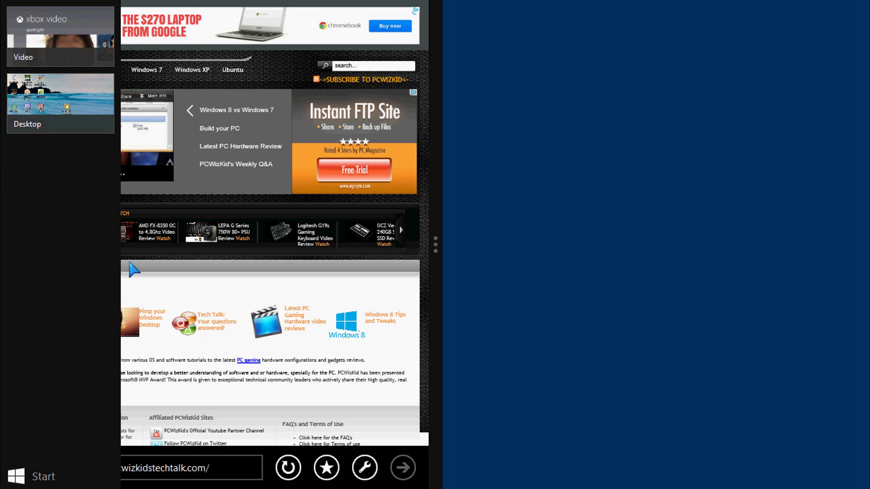
click(67, 110)
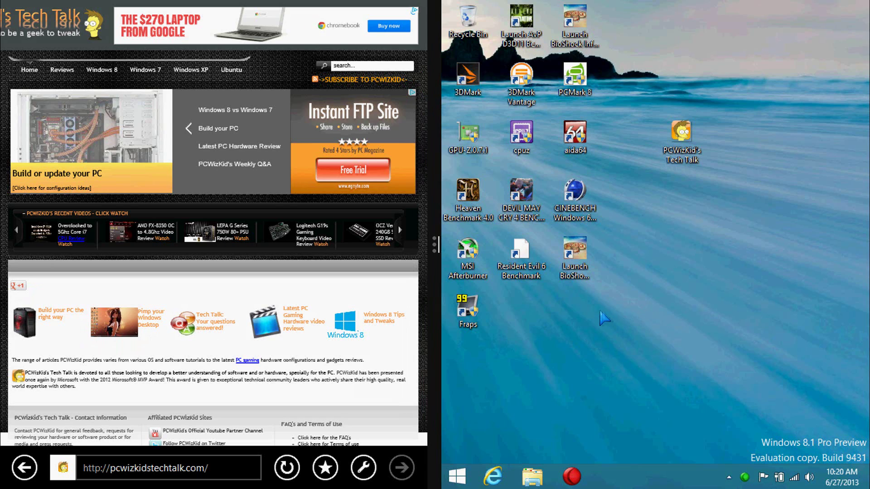
mouse_move(49, 16)
drag(50, 16, 476, 225)
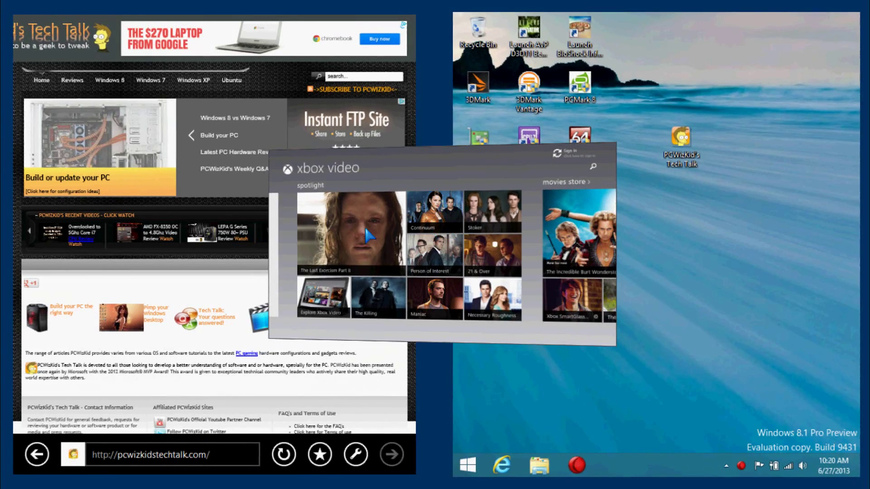
drag(439, 216, 442, 217)
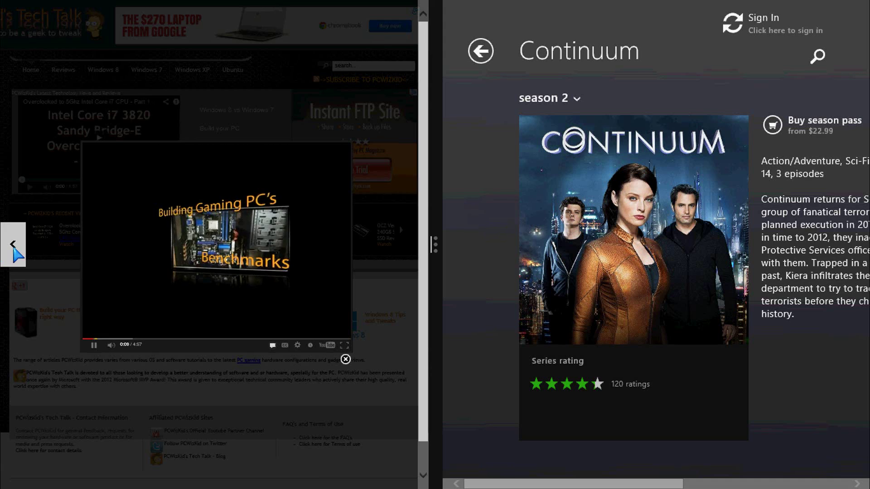
Step: Step back through the browser's Bing image pages and expand the Store to full screen
click(14, 249)
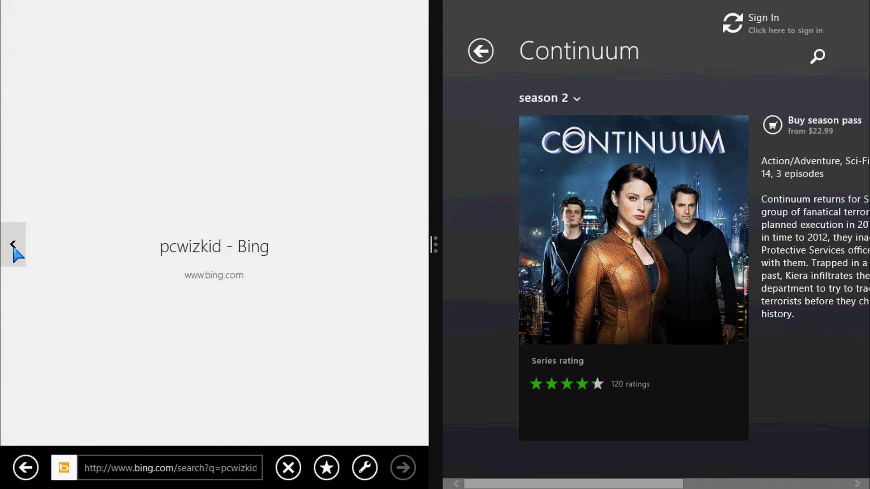
click(12, 246)
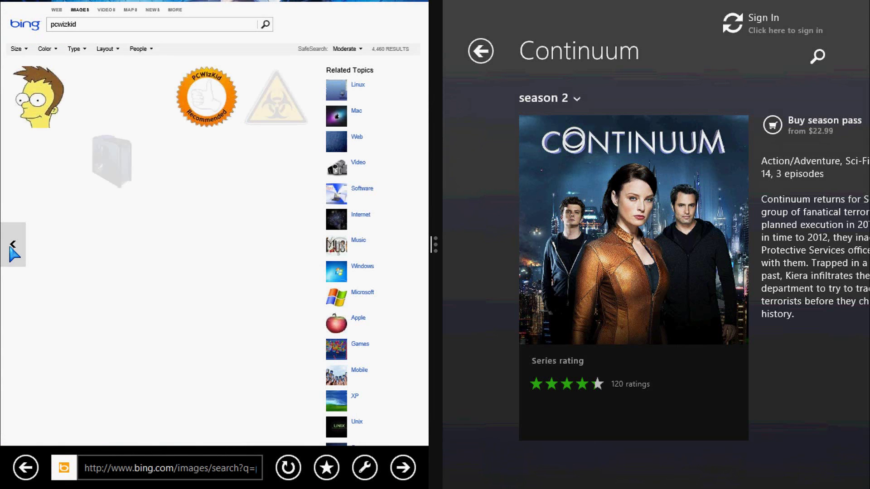
click(10, 247)
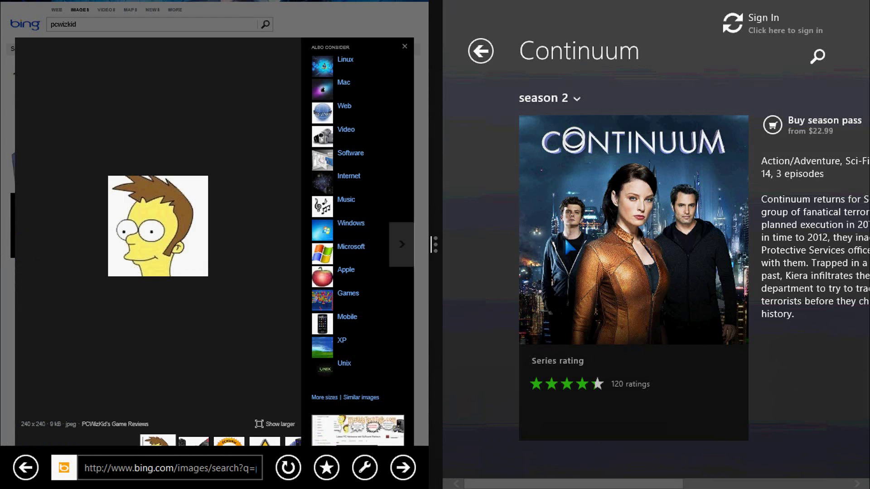
drag(434, 244, 865, 244)
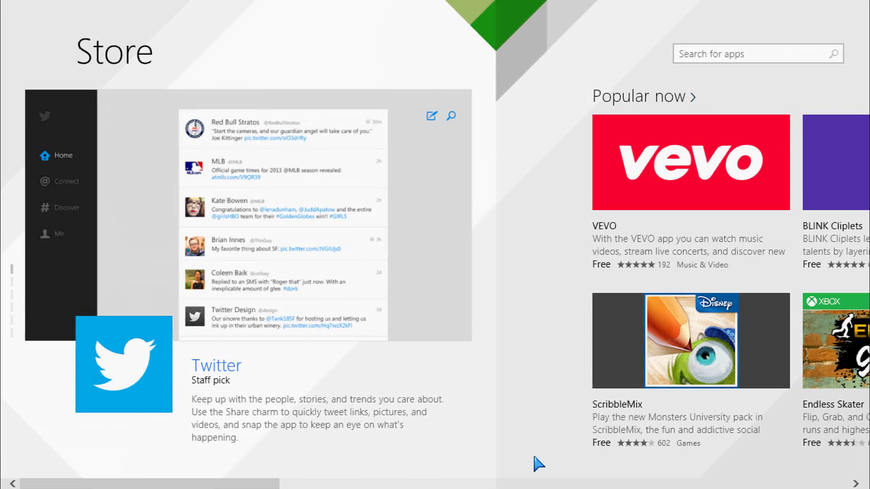
Step: Browse the Store's Top free apps, then bring up the full installed apps list
click(564, 483)
click(564, 484)
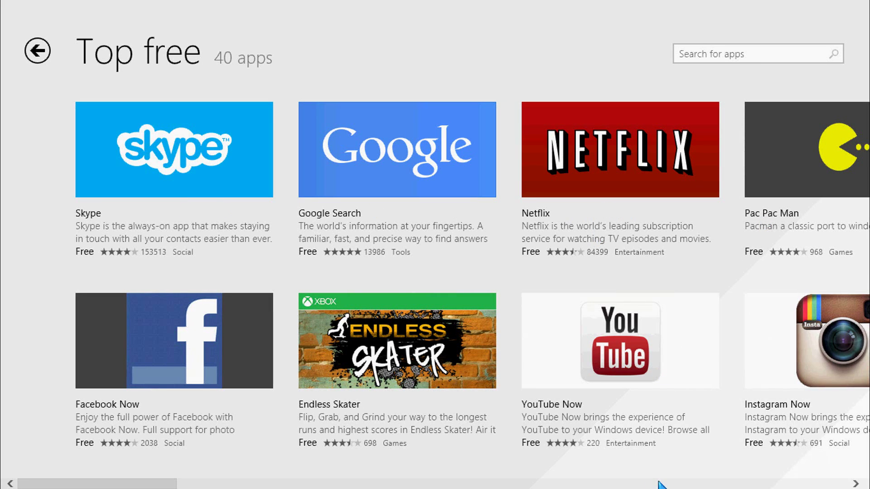
scroll(659, 484, down, 15)
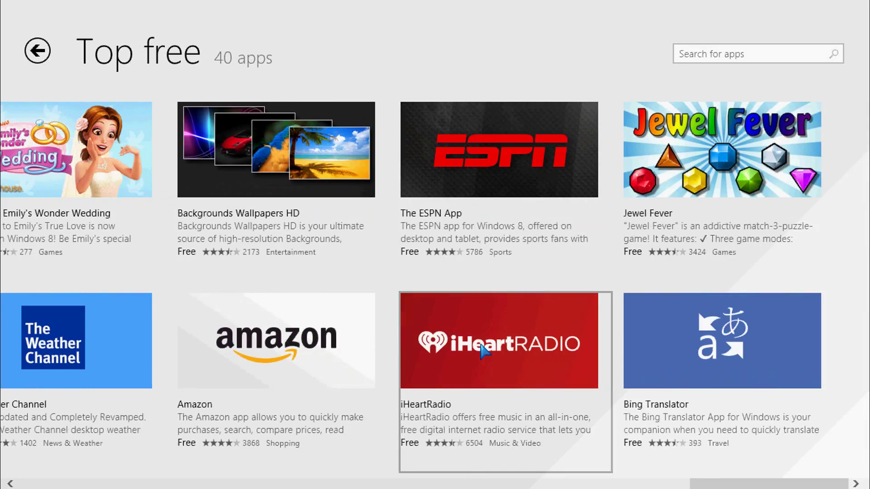
key(super)
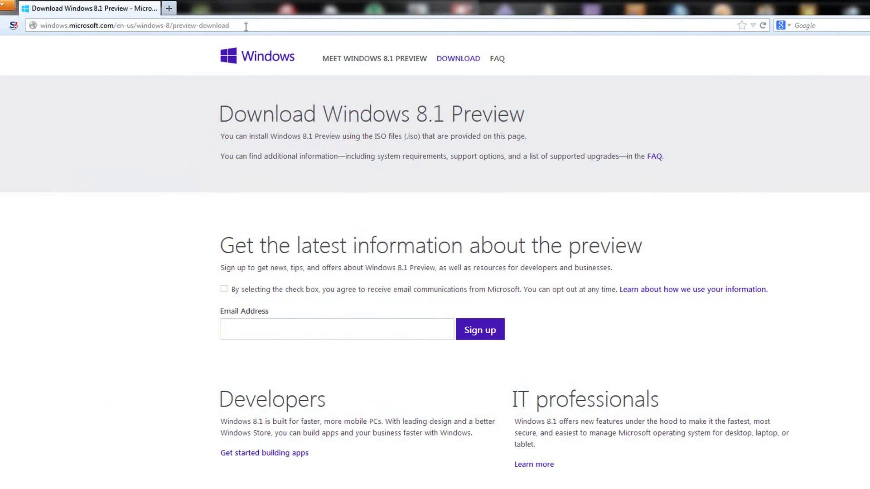
Step: Scroll the Windows 8.1 Preview download page down to the ISO installation instructions
click(245, 26)
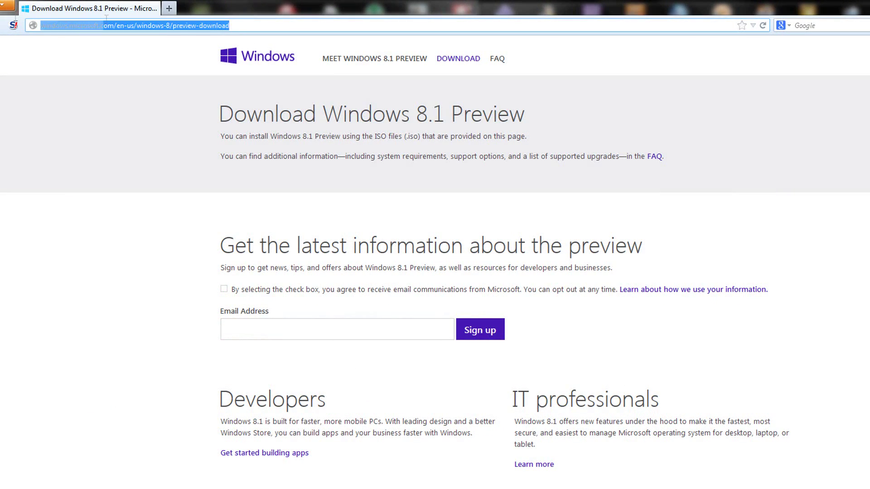
click(309, 119)
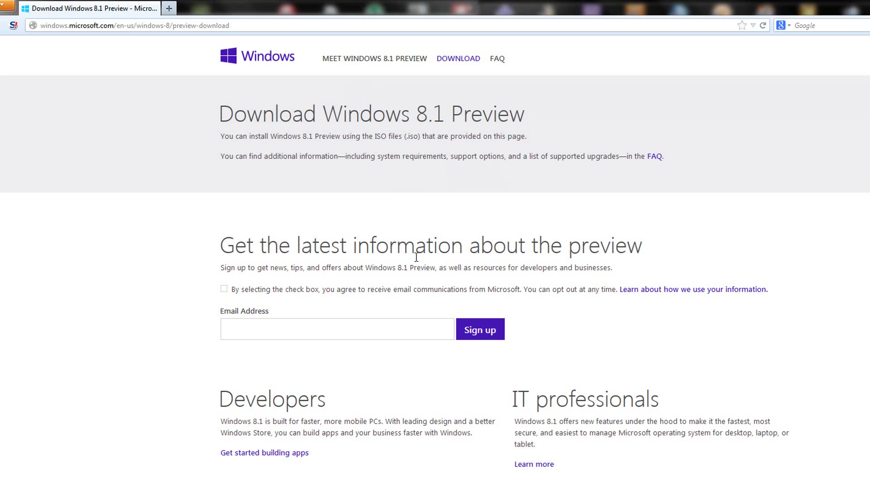
scroll(416, 257, down, 5)
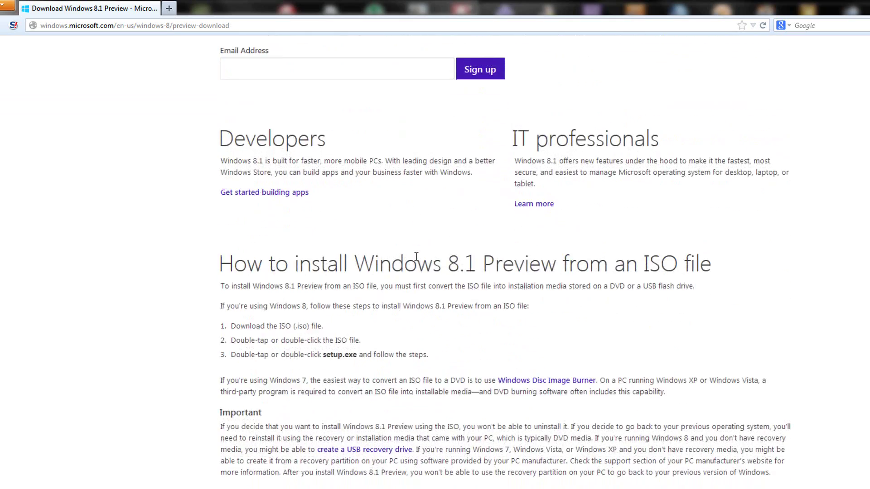
scroll(416, 257, down, 1)
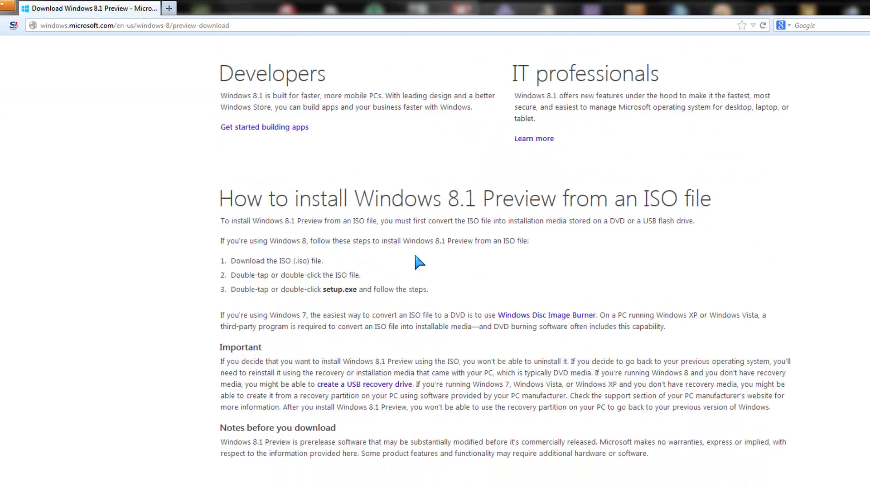